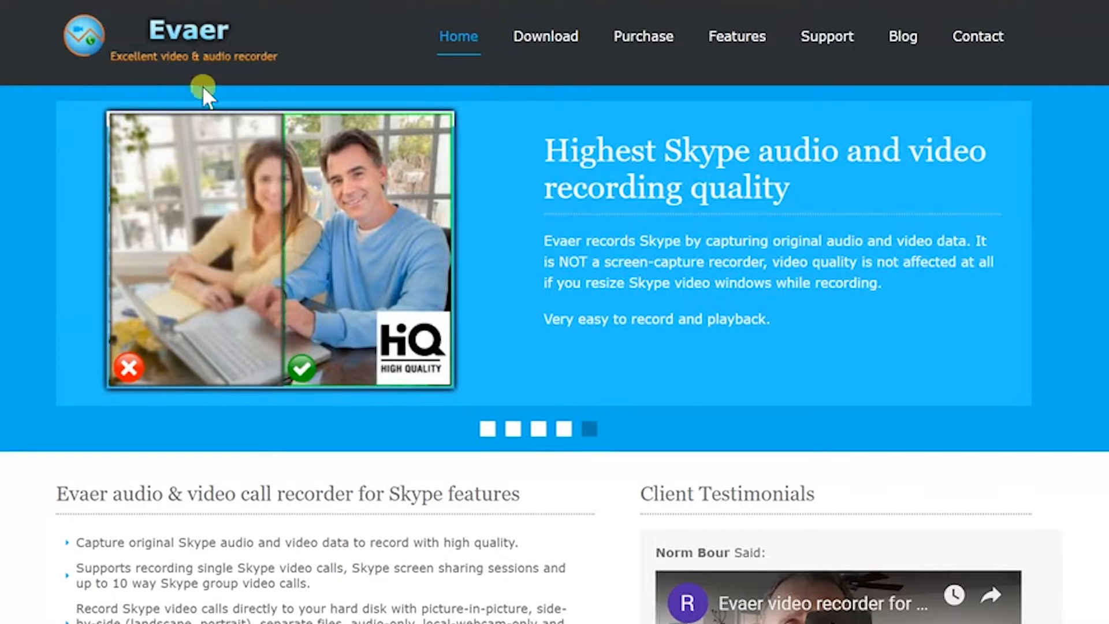
- View Evaer's purchase page, then bring up the Windows Start menu to find Camera
{"action": "left_click", "coordinate": [659, 38]}
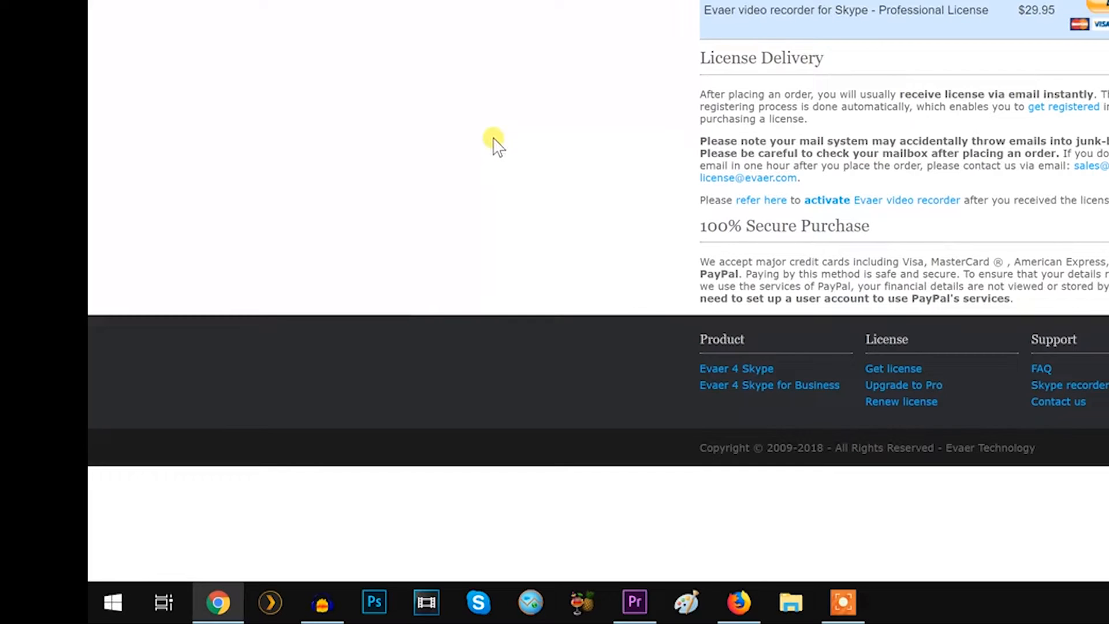
{"action": "left_click", "coordinate": [113, 602]}
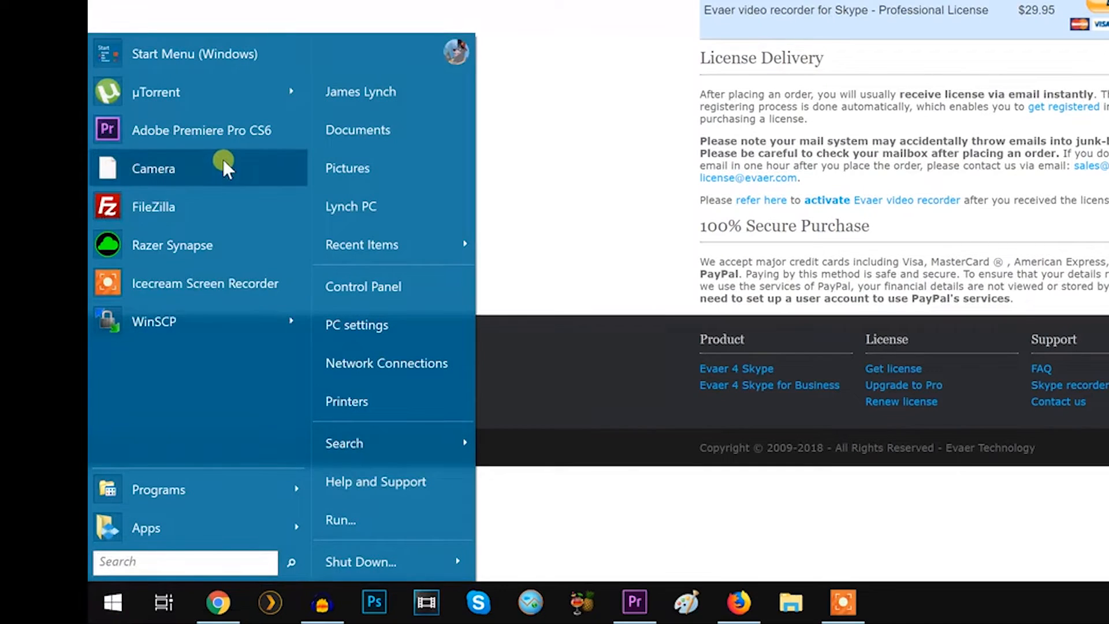
- Launch Windows Camera and check its video settings confirm 1080p 16:9 at 30fps
{"action": "left_click", "coordinate": [223, 165]}
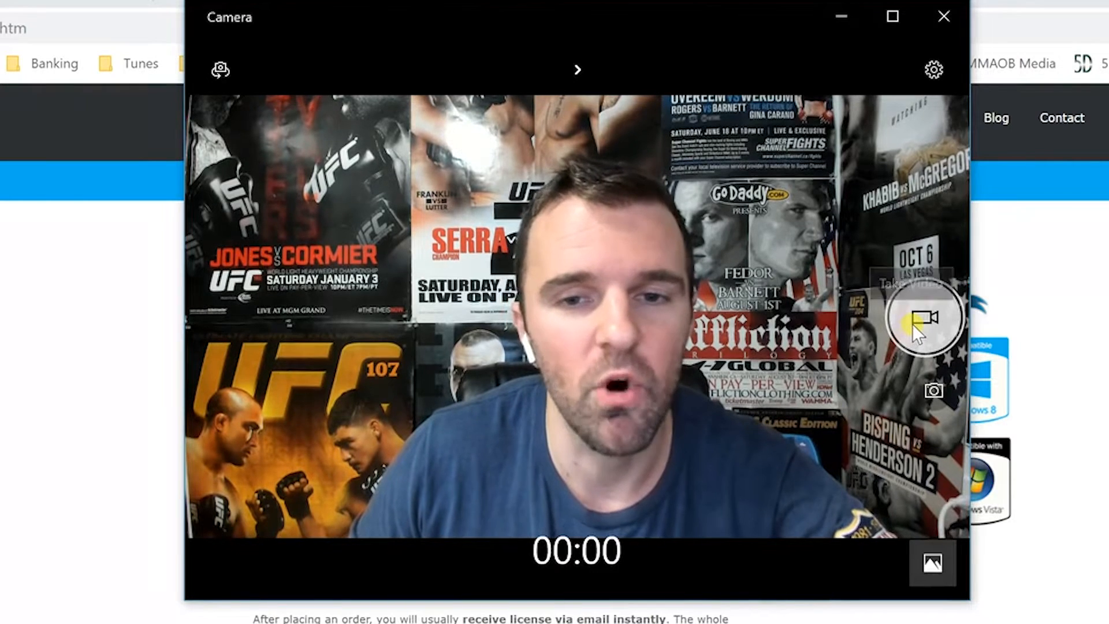
{"action": "left_click", "coordinate": [931, 70]}
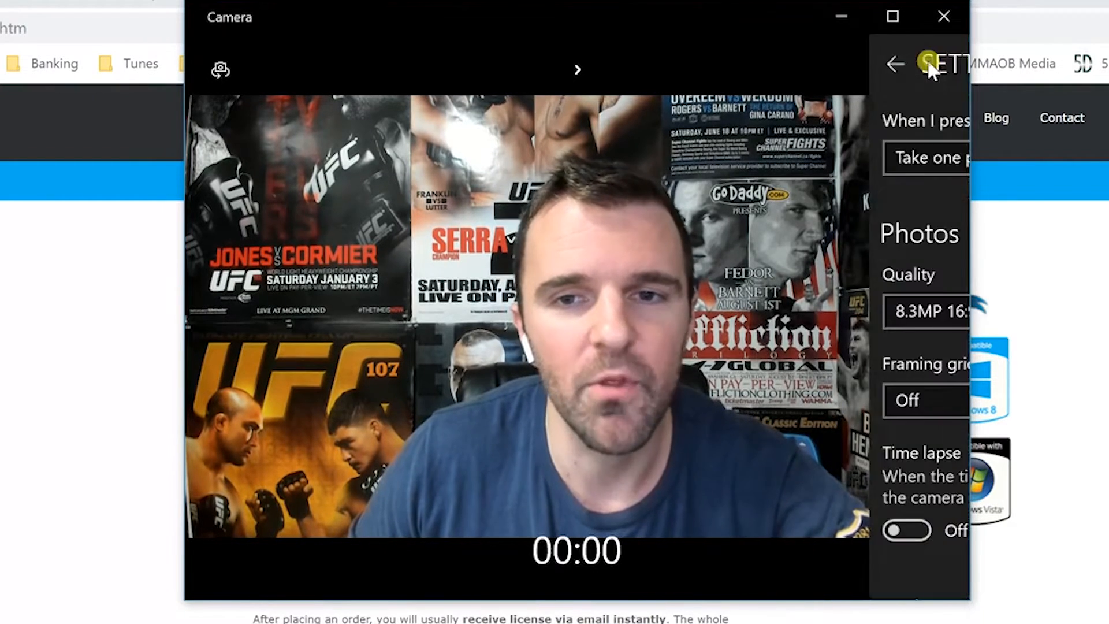
{"action": "scroll", "coordinate": [708, 382], "scroll_direction": "down", "scroll_amount": 3}
{"action": "scroll", "coordinate": [708, 390], "scroll_direction": "down", "scroll_amount": 3}
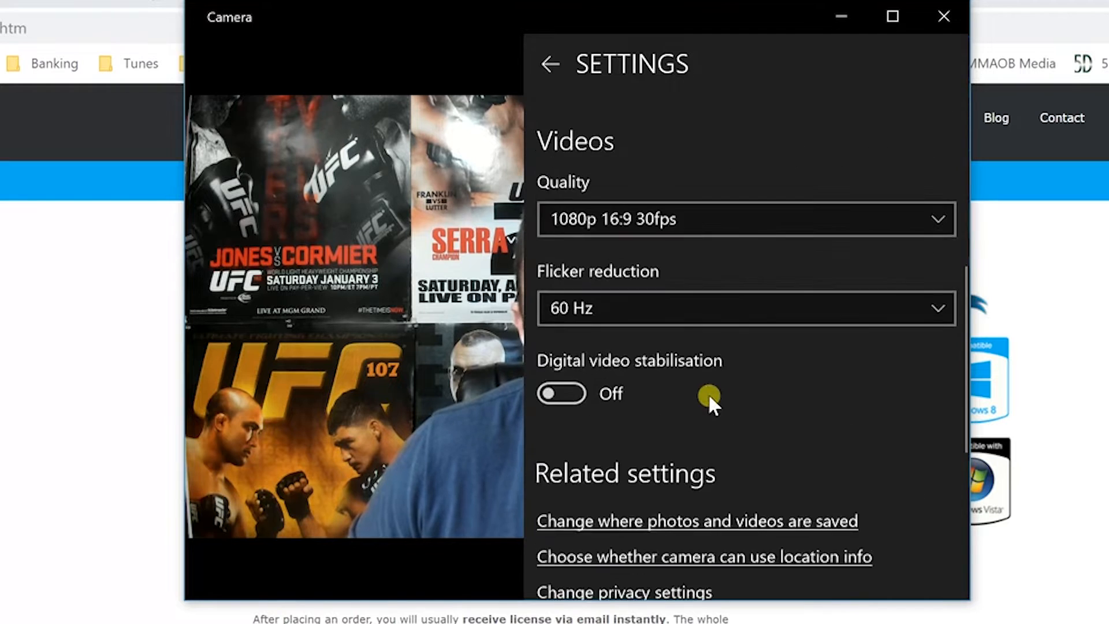
{"action": "scroll", "coordinate": [708, 393], "scroll_direction": "up", "scroll_amount": 1}
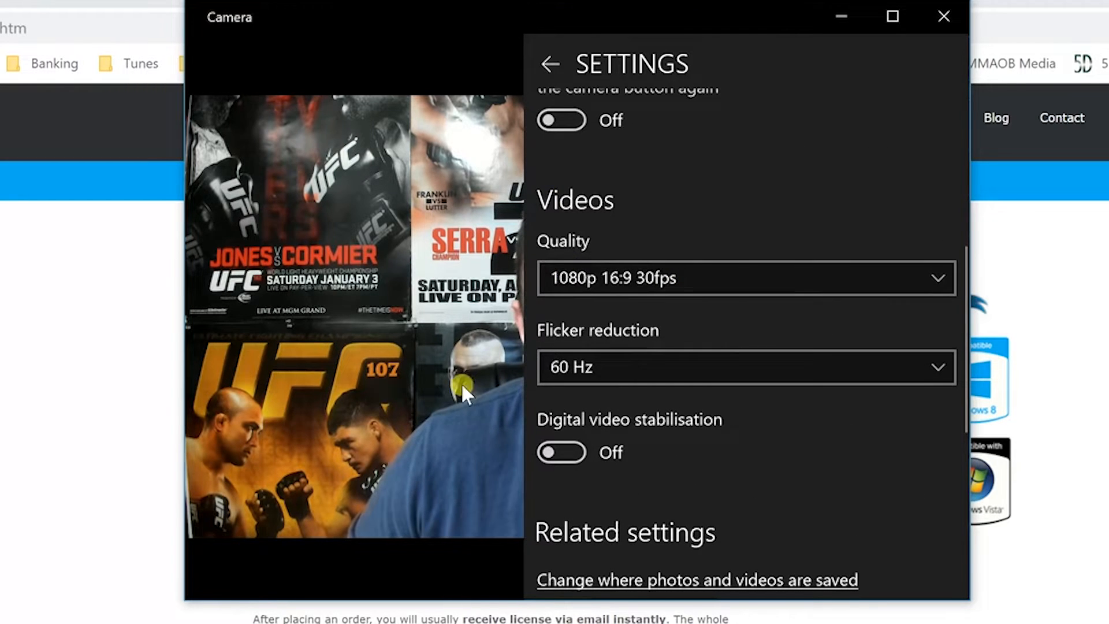
{"action": "left_click", "coordinate": [410, 380]}
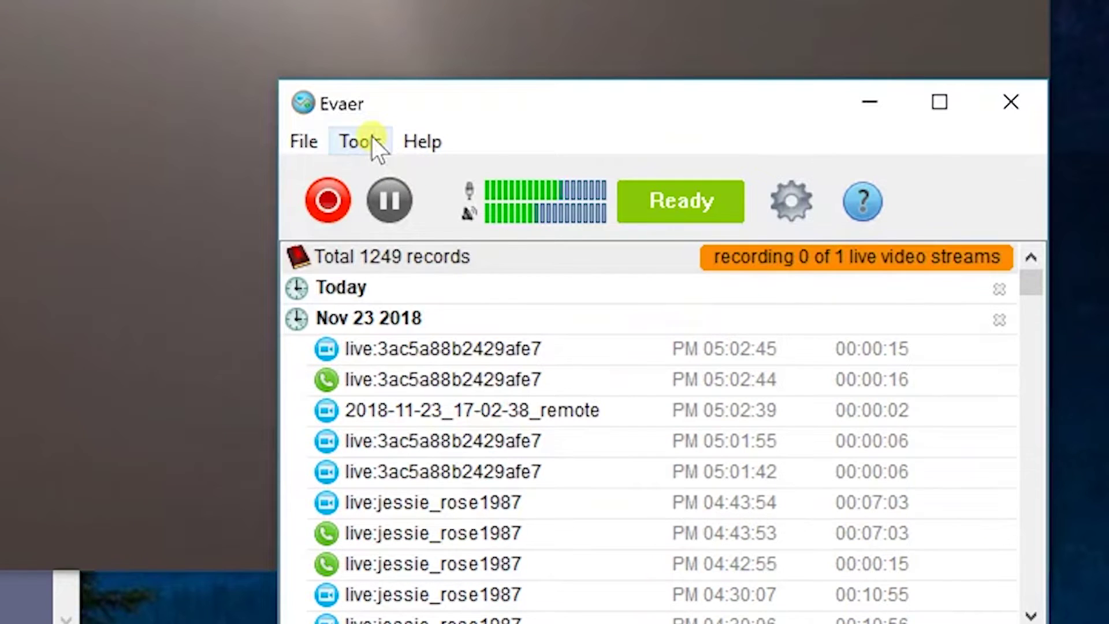
- Review Evaer's Recording settings under Tools > Options and return to the records list
{"action": "left_click", "coordinate": [361, 141]}
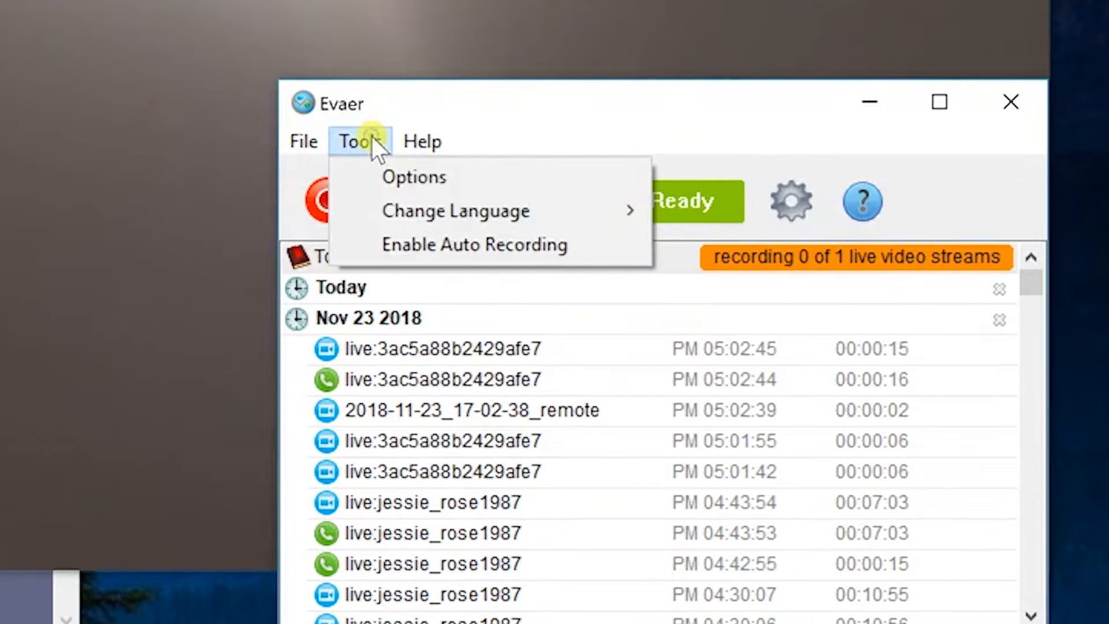
{"action": "left_click", "coordinate": [381, 182]}
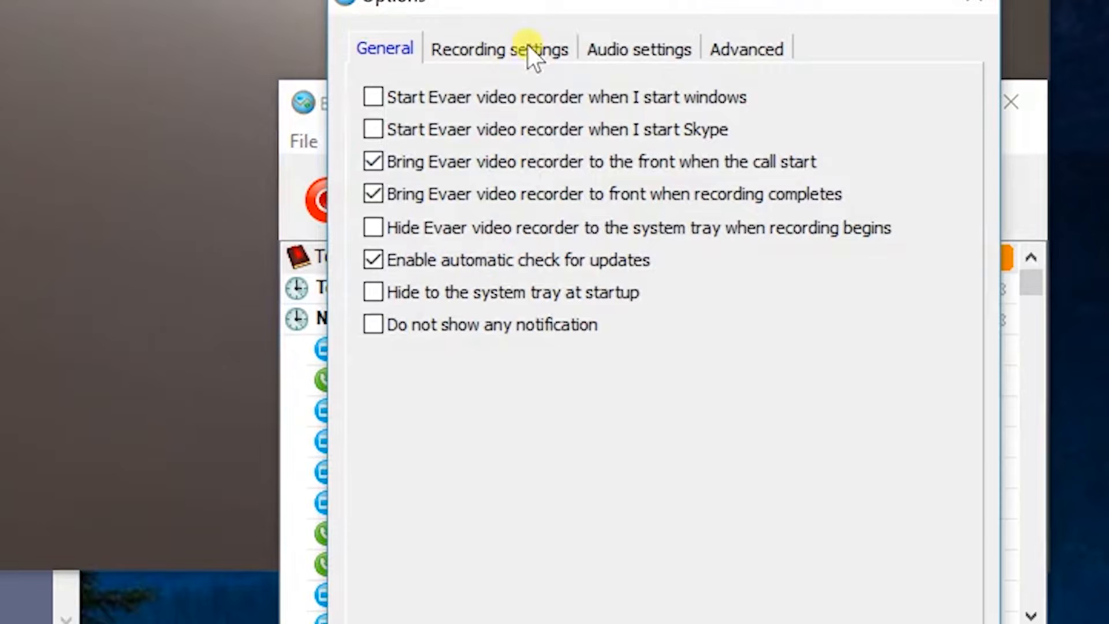
{"action": "left_click", "coordinate": [519, 47]}
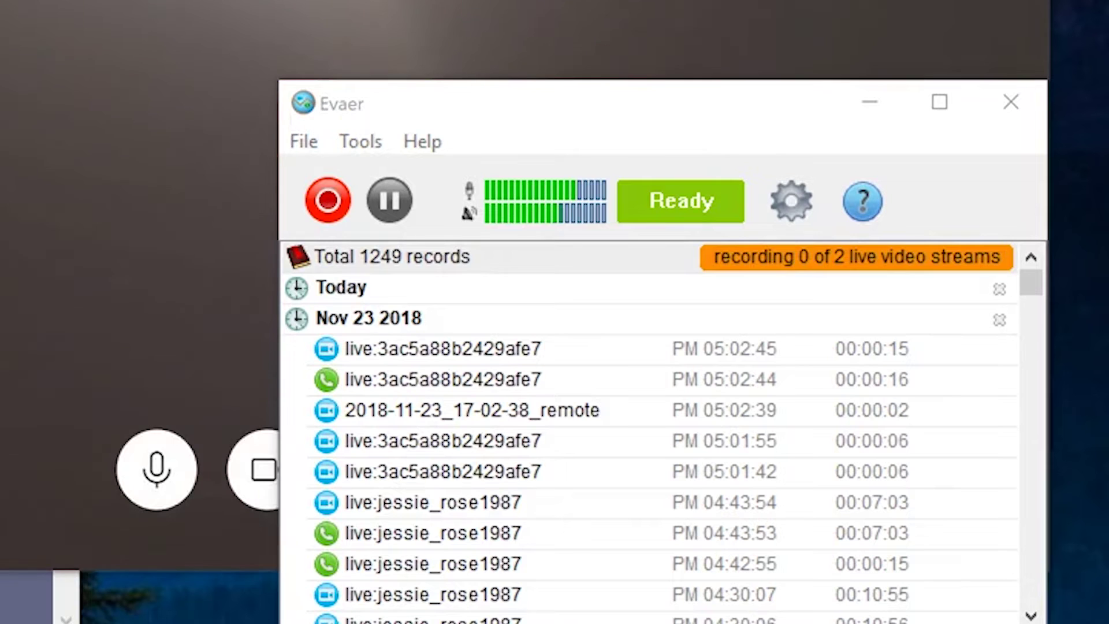
{"action": "left_click", "coordinate": [328, 201]}
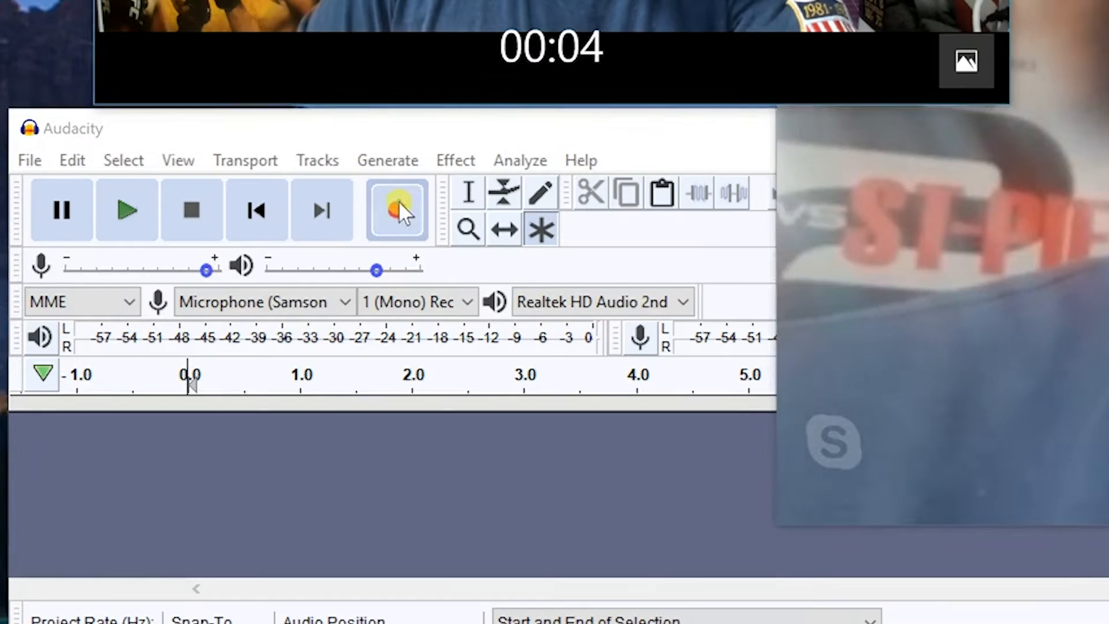
- Record the microphone in Audacity with the recording volume lowered to 0.82
{"action": "left_click", "coordinate": [398, 201]}
{"action": "left_click_drag", "start_coordinate": [192, 269], "coordinate": [169, 270]}
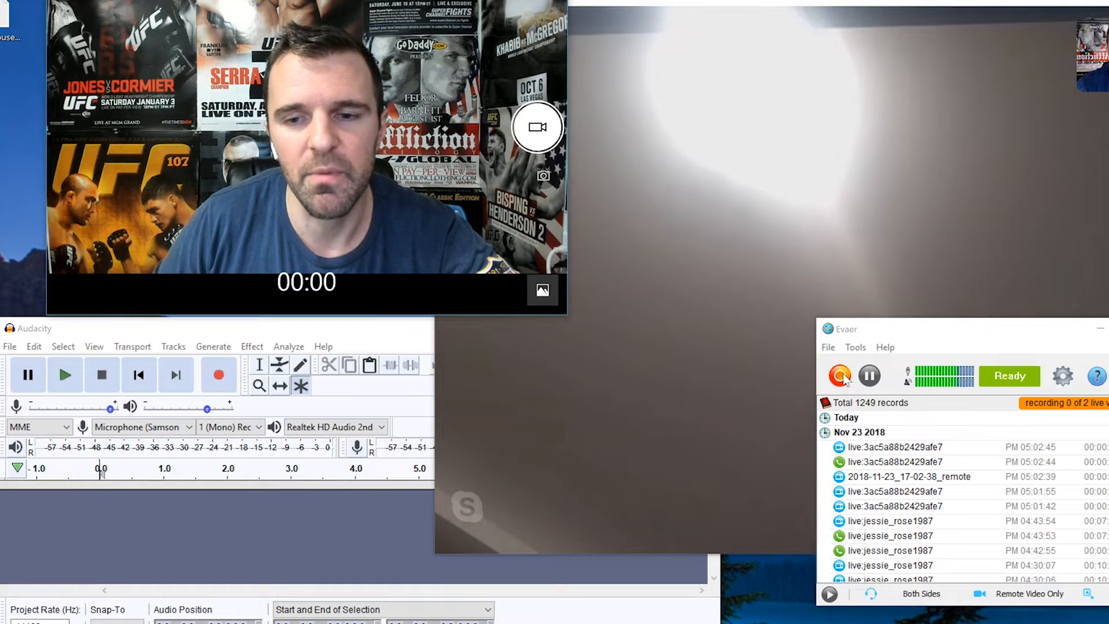
- Start Evaer recording the Skype call and bring the call window to the front
{"action": "left_click", "coordinate": [839, 375]}
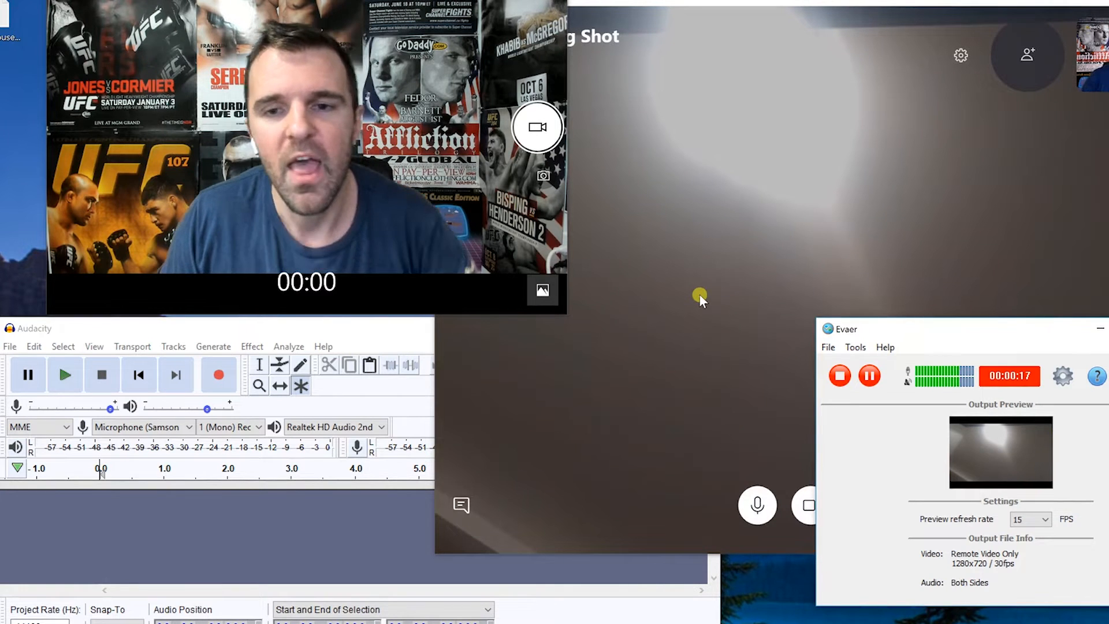
{"action": "left_click", "coordinate": [698, 294]}
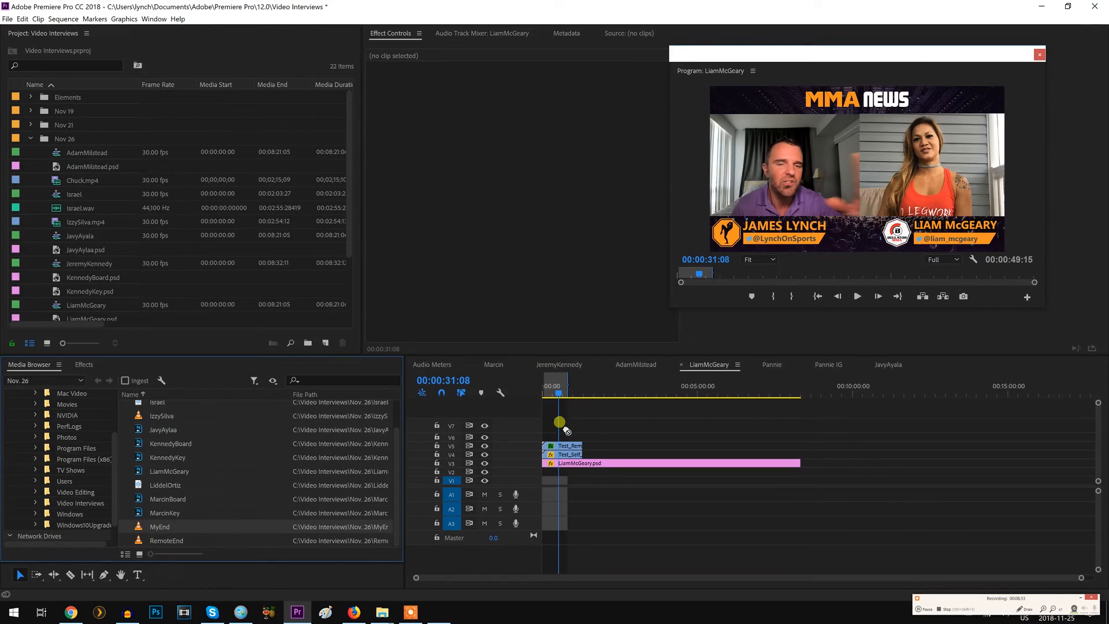
- Add MyEnd to the timeline and give it Test_Self's Motion position and scale
{"action": "left_click_drag", "start_coordinate": [643, 449], "coordinate": [649, 447]}
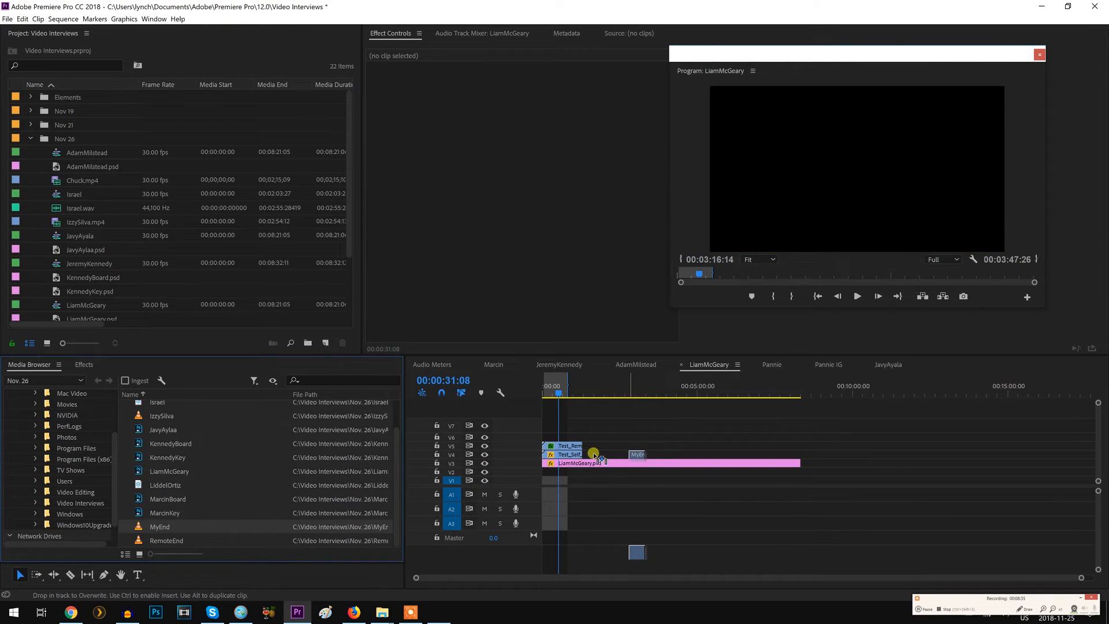
{"action": "left_click_drag", "start_coordinate": [596, 395], "coordinate": [595, 388]}
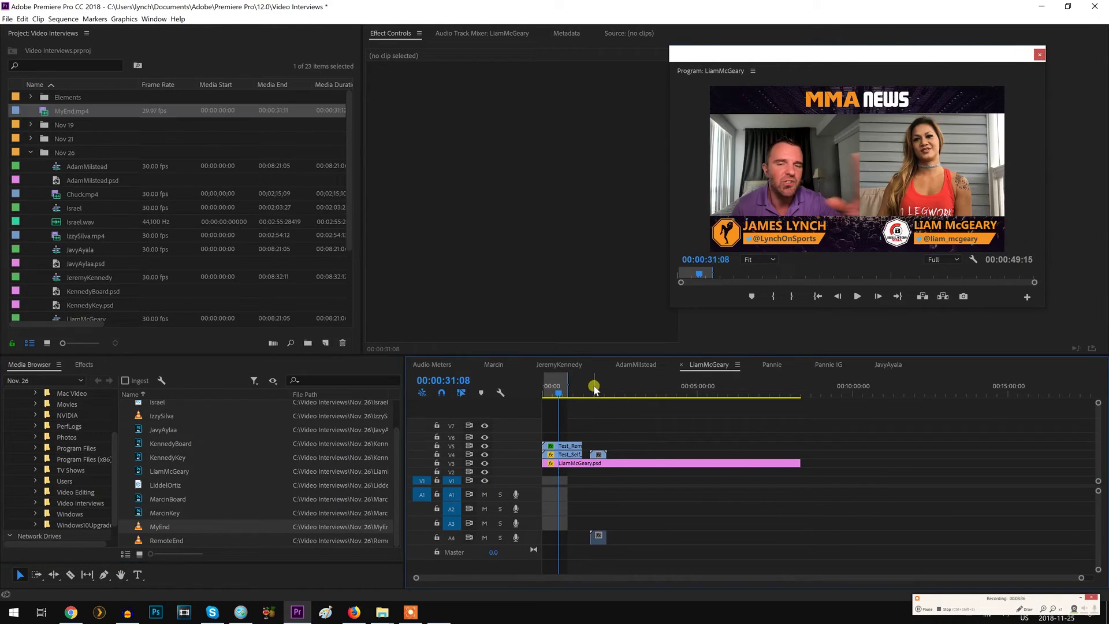
{"action": "left_click", "coordinate": [563, 454]}
{"action": "left_click", "coordinate": [422, 84]}
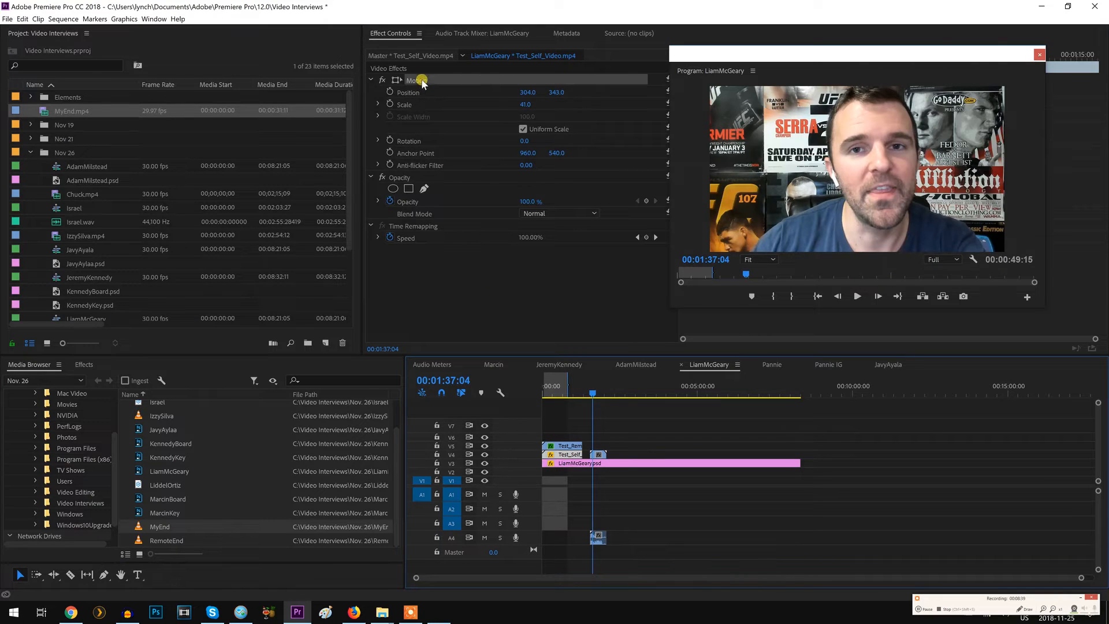
{"action": "right_click", "coordinate": [422, 83]}
{"action": "left_click", "coordinate": [442, 141]}
{"action": "right_click", "coordinate": [599, 454]}
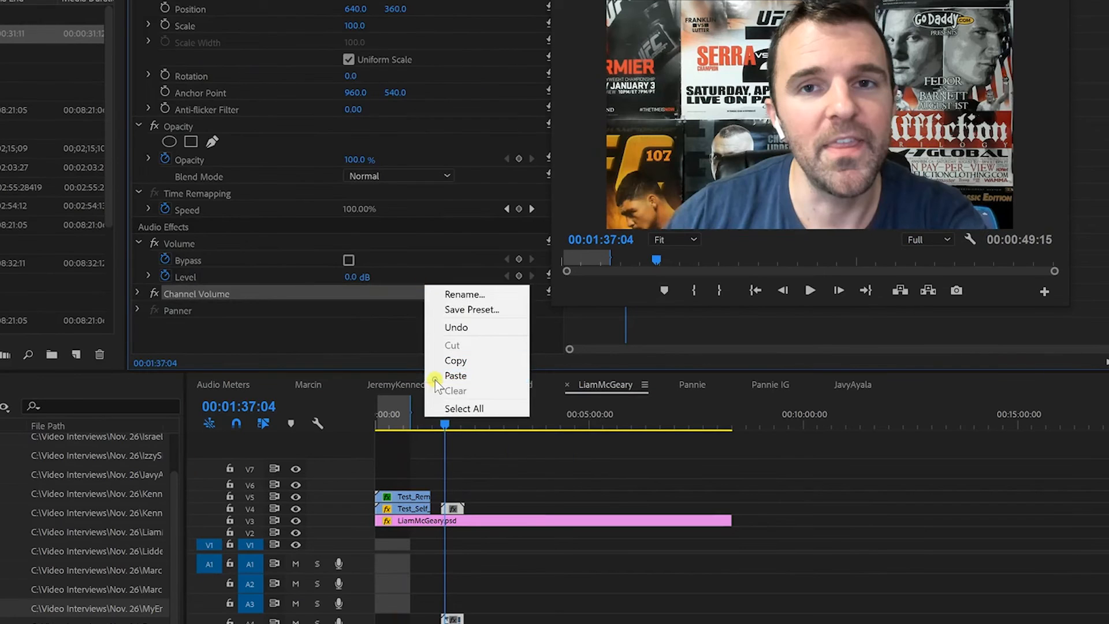
{"action": "left_click", "coordinate": [455, 375]}
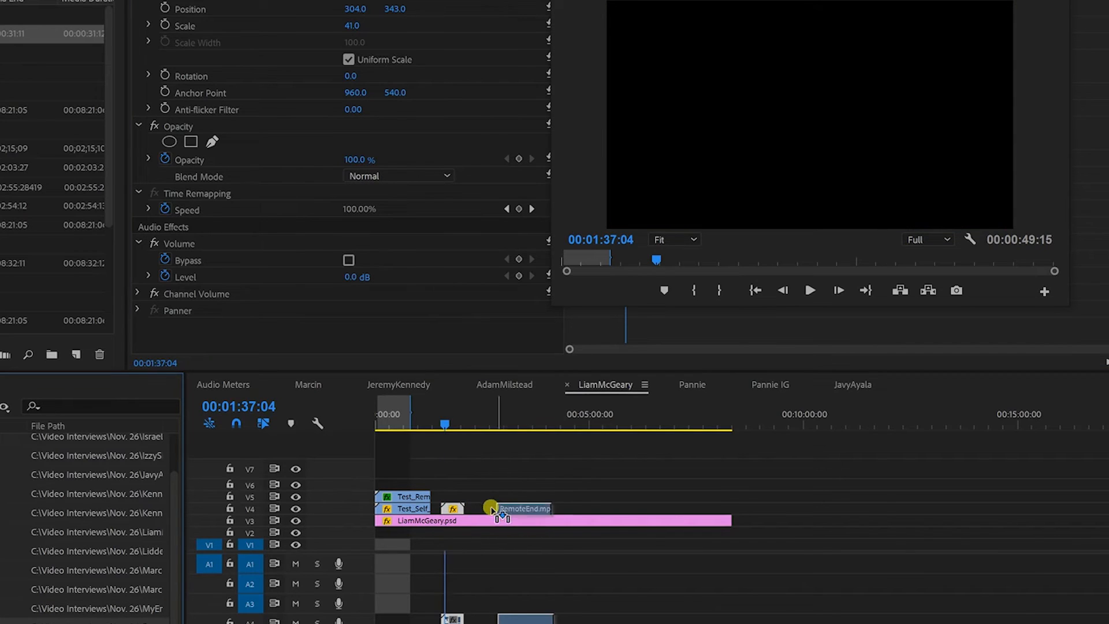
- Place RemoteEnd on track V4 and copy the Crop effect from Test_Rem for it
{"action": "left_click_drag", "start_coordinate": [475, 504], "coordinate": [517, 508]}
{"action": "left_click", "coordinate": [411, 496]}
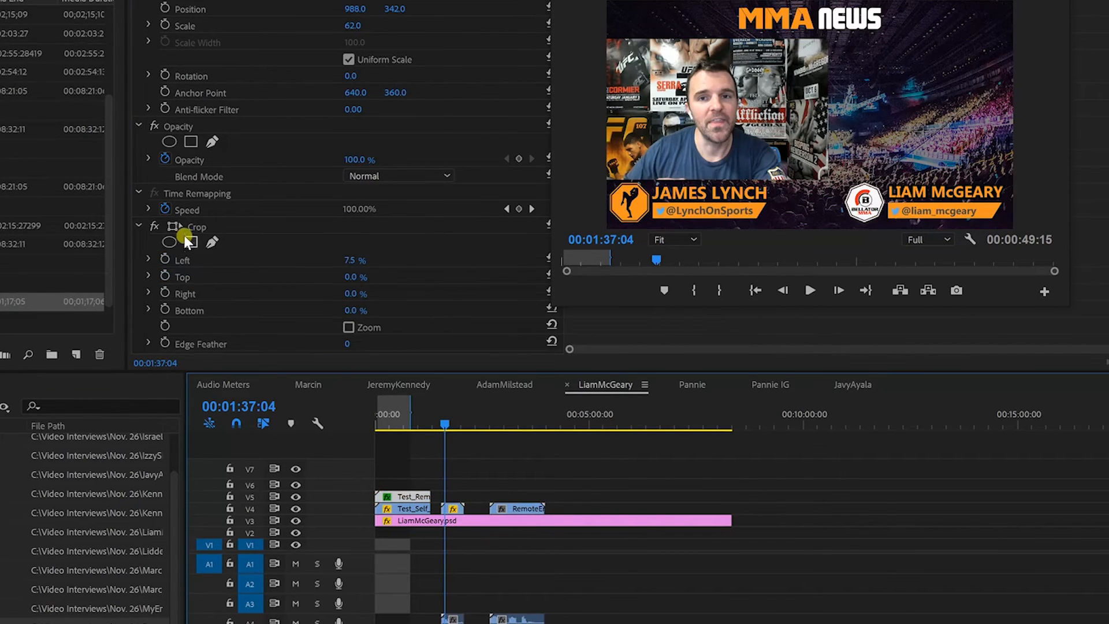
{"action": "left_click", "coordinate": [200, 227]}
{"action": "right_click", "coordinate": [213, 3]}
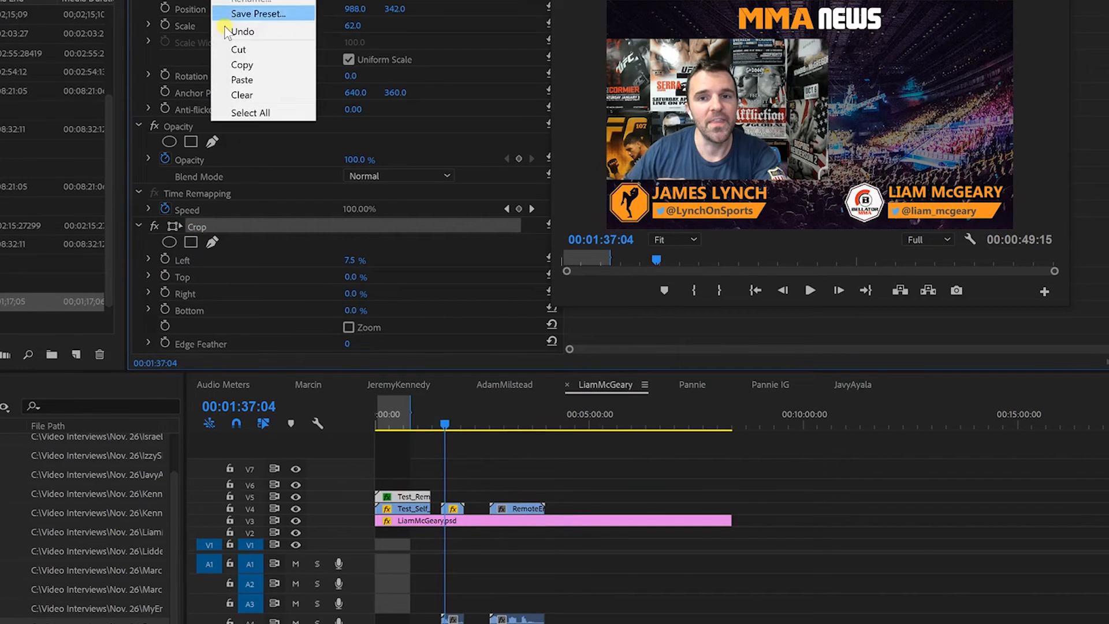
{"action": "left_click", "coordinate": [252, 57]}
{"action": "left_click", "coordinate": [512, 416]}
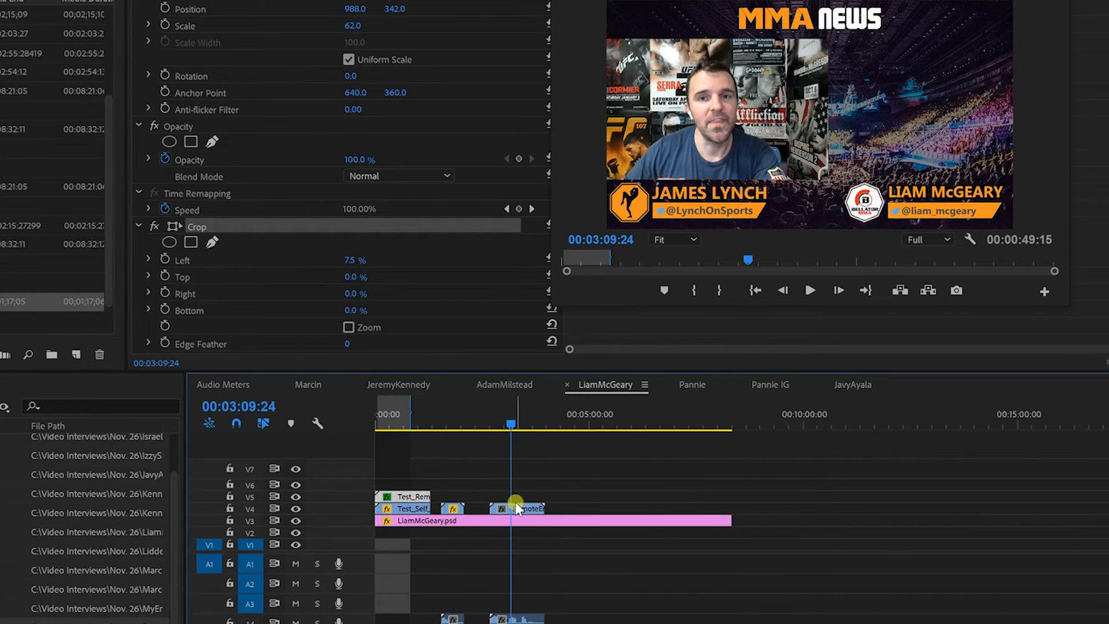